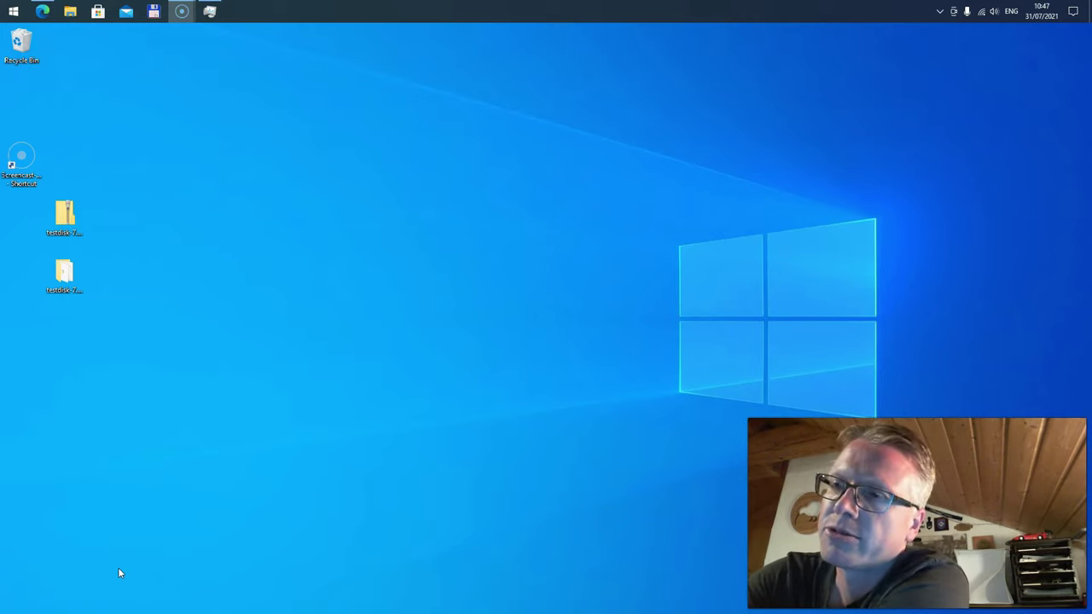
- Open File Explorer and view the drives listed under This PC
{"action": "left_click", "coordinate": [42, 12]}
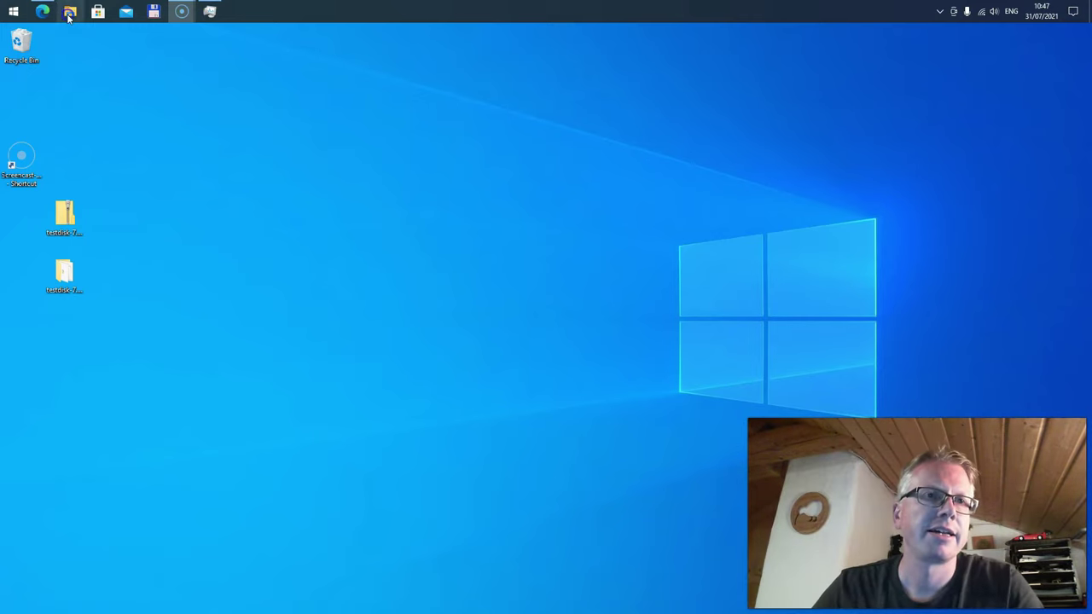
{"action": "left_click", "coordinate": [70, 11]}
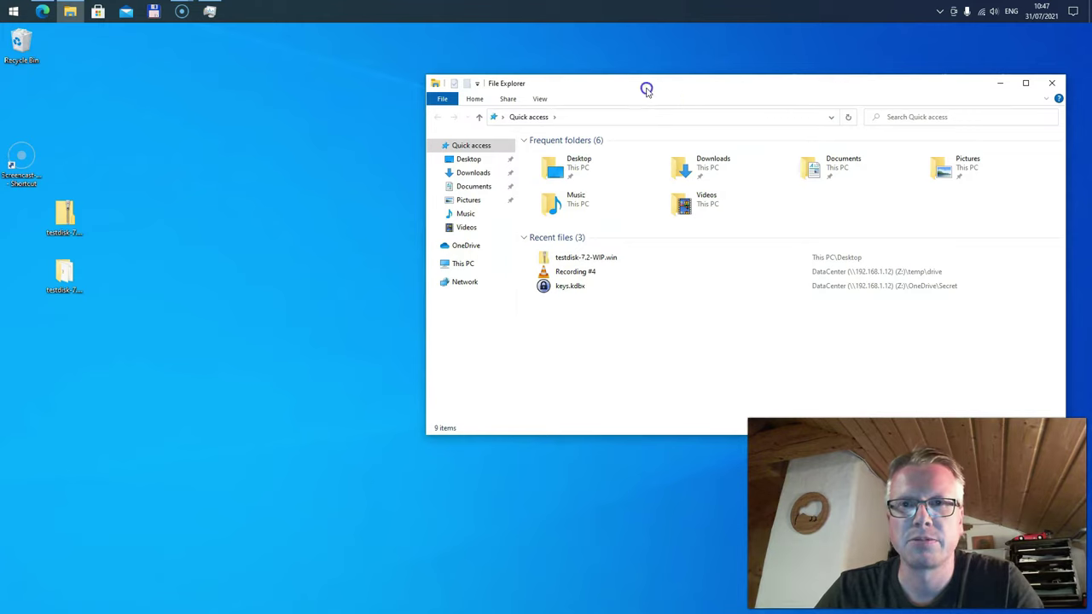
{"action": "left_click_drag", "start_coordinate": [648, 84], "coordinate": [365, 71]}
{"action": "left_click", "coordinate": [266, 251]}
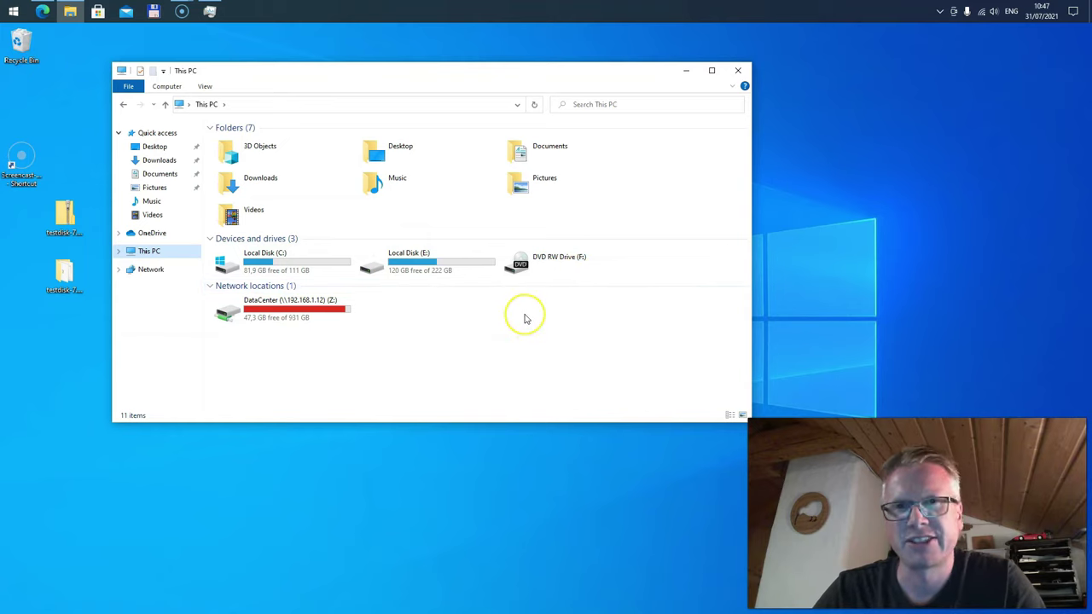
- Open Disk Management to examine the partitions of the connected disks
{"action": "right_click", "coordinate": [14, 10]}
{"action": "left_click", "coordinate": [61, 121]}
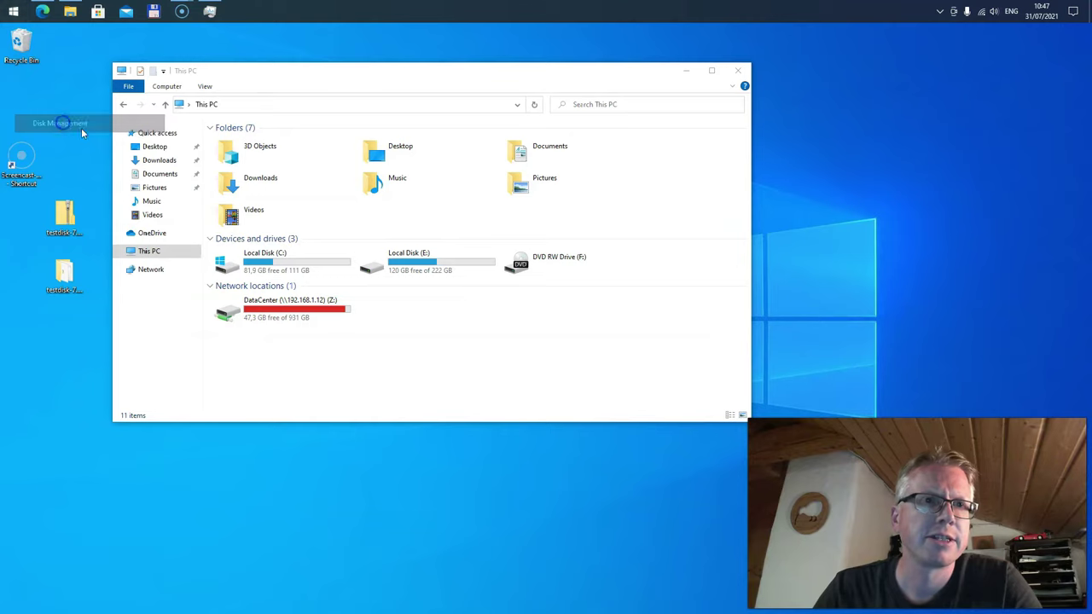
{"action": "right_click", "coordinate": [14, 10]}
{"action": "left_click", "coordinate": [244, 91]}
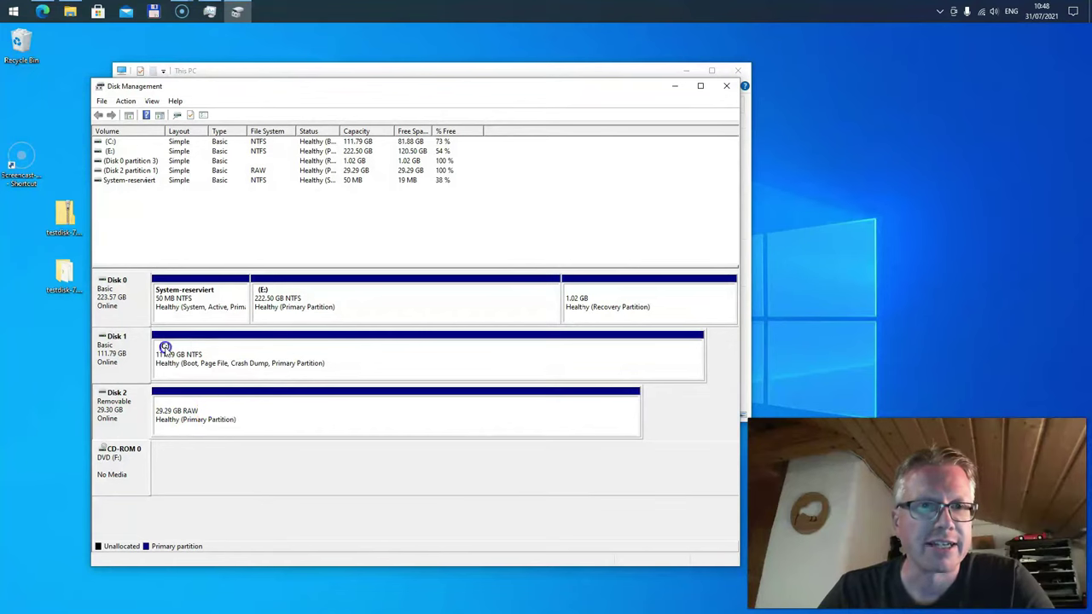
- Try to change the drive letter and paths of the 29.29 GB RAW partition on Disk 2
{"action": "right_click", "coordinate": [269, 405]}
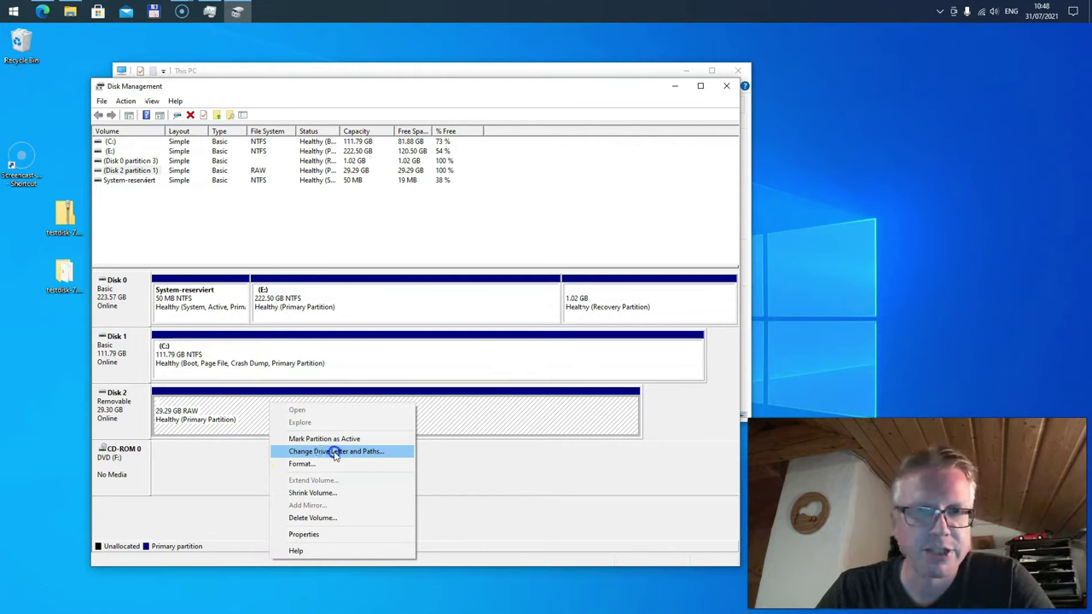
{"action": "left_click", "coordinate": [335, 453]}
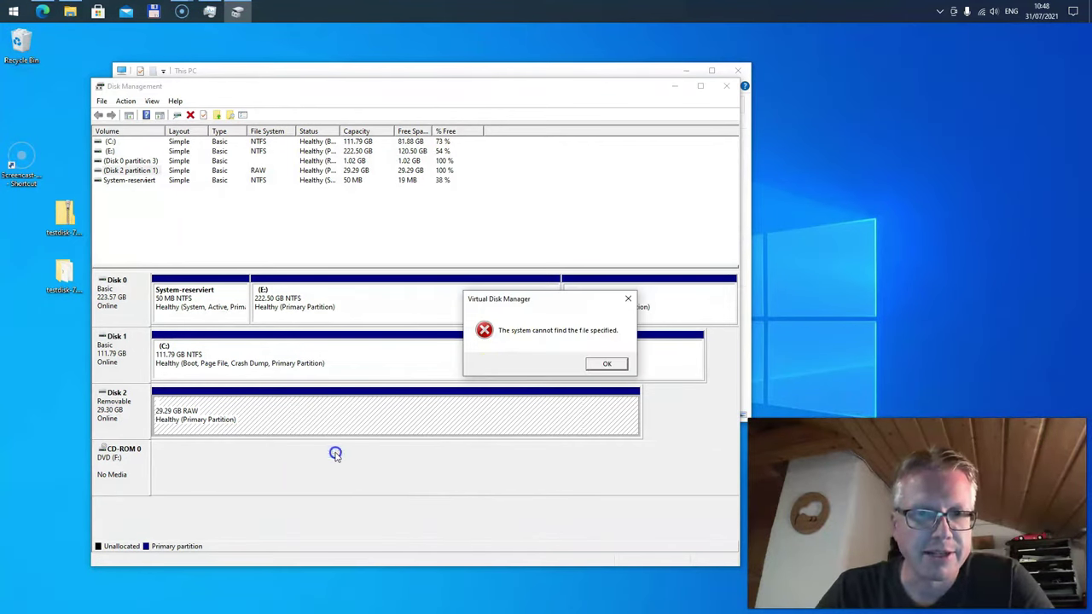
{"action": "left_click", "coordinate": [606, 365]}
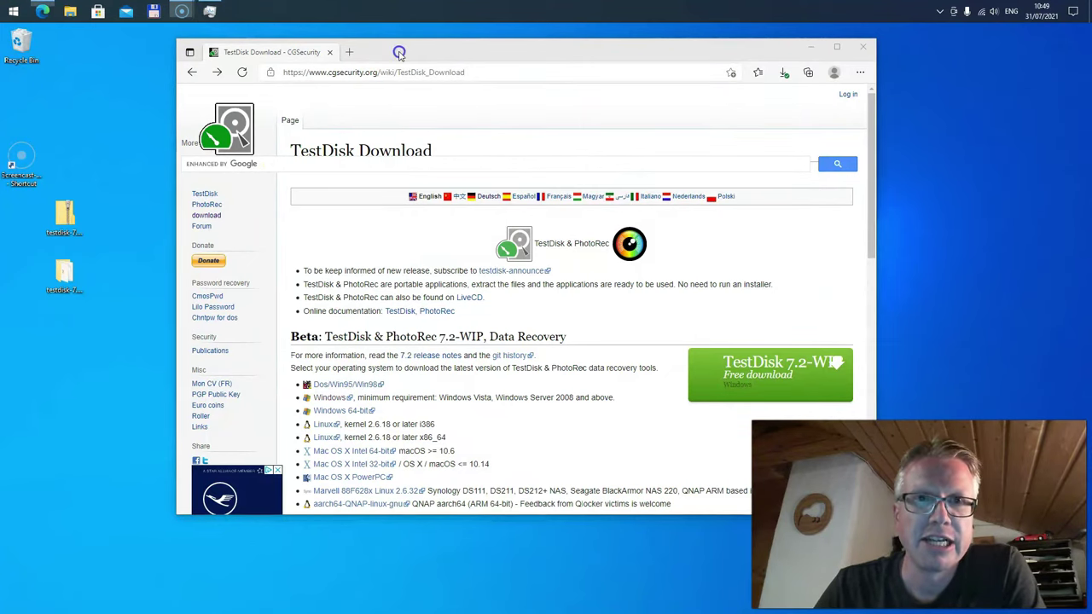
- Examine the TestDisk 7.2-WIP downloads on the CGSecurity page and the matching zip archive on the desktop
{"action": "left_click_drag", "start_coordinate": [386, 54], "coordinate": [340, 58]}
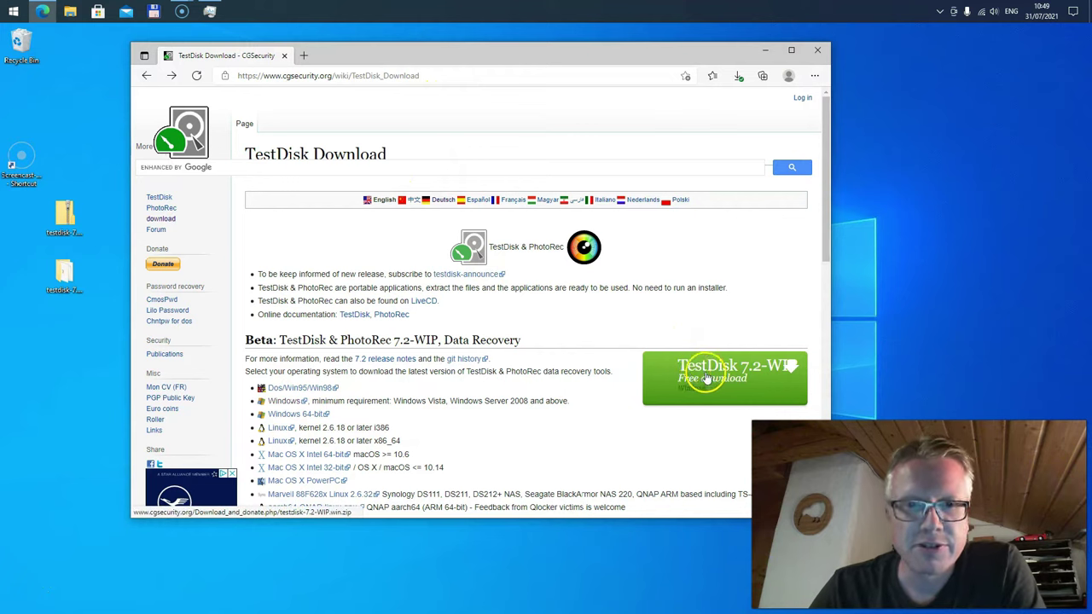
{"action": "scroll", "coordinate": [409, 354], "scroll_direction": "down", "scroll_amount": 1}
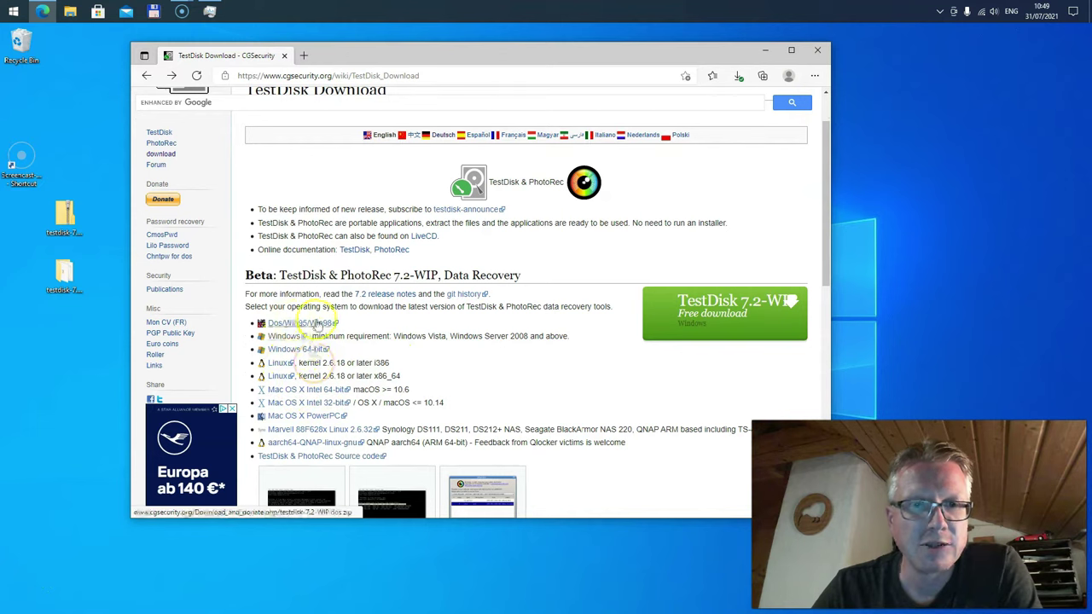
{"action": "left_click", "coordinate": [68, 218]}
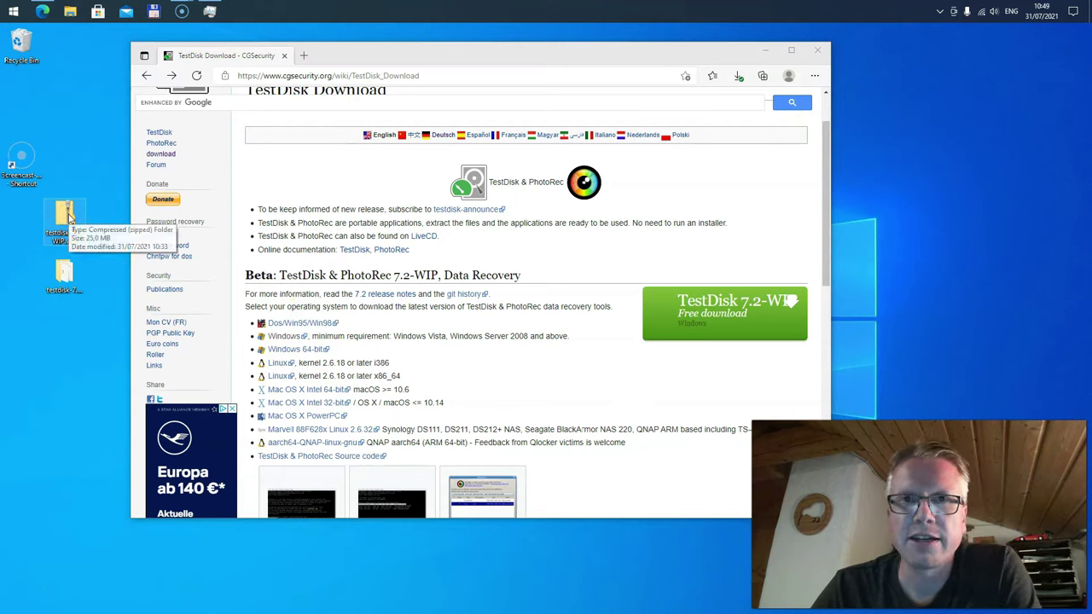
- Open the extracted testdisk-7.2-WIP folder on the desktop and launch the qphotorec_win application
{"action": "left_click", "coordinate": [66, 273]}
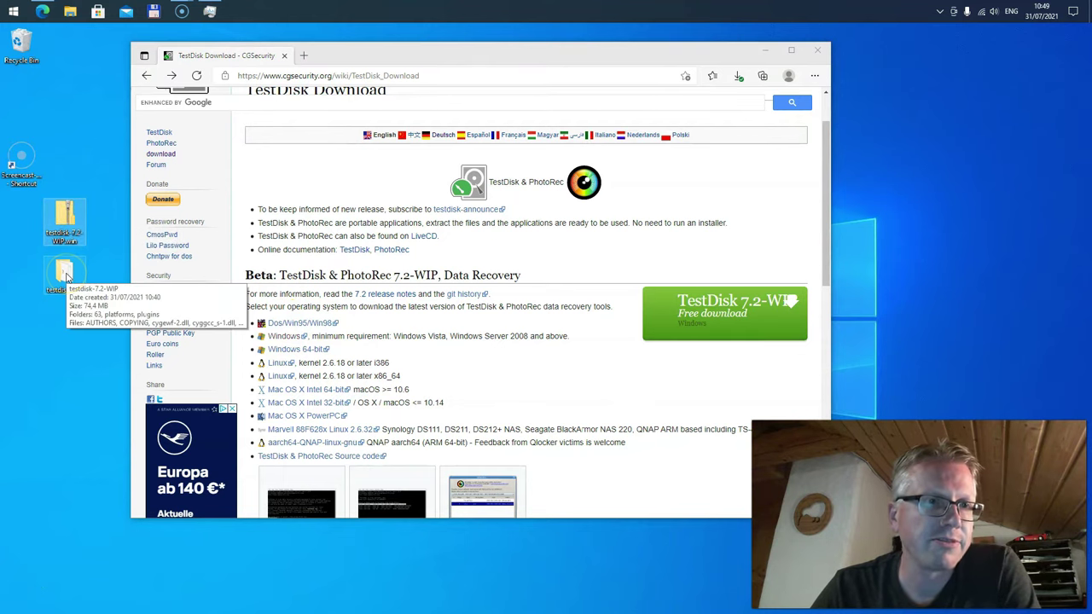
{"action": "double_click", "coordinate": [66, 273]}
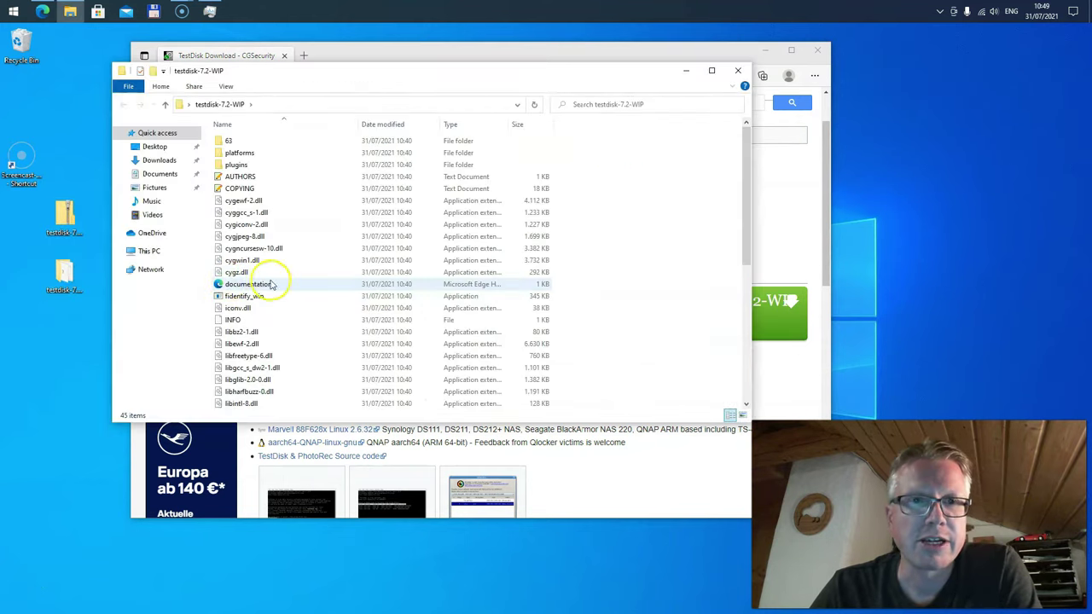
{"action": "scroll", "coordinate": [328, 282], "scroll_direction": "down", "scroll_amount": 7}
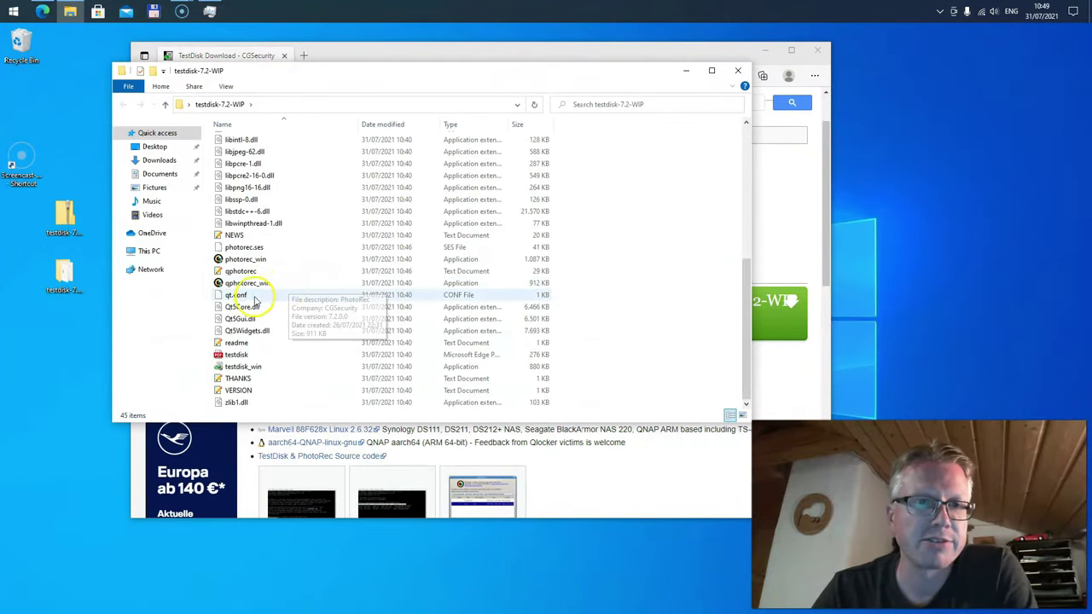
{"action": "left_click", "coordinate": [256, 283]}
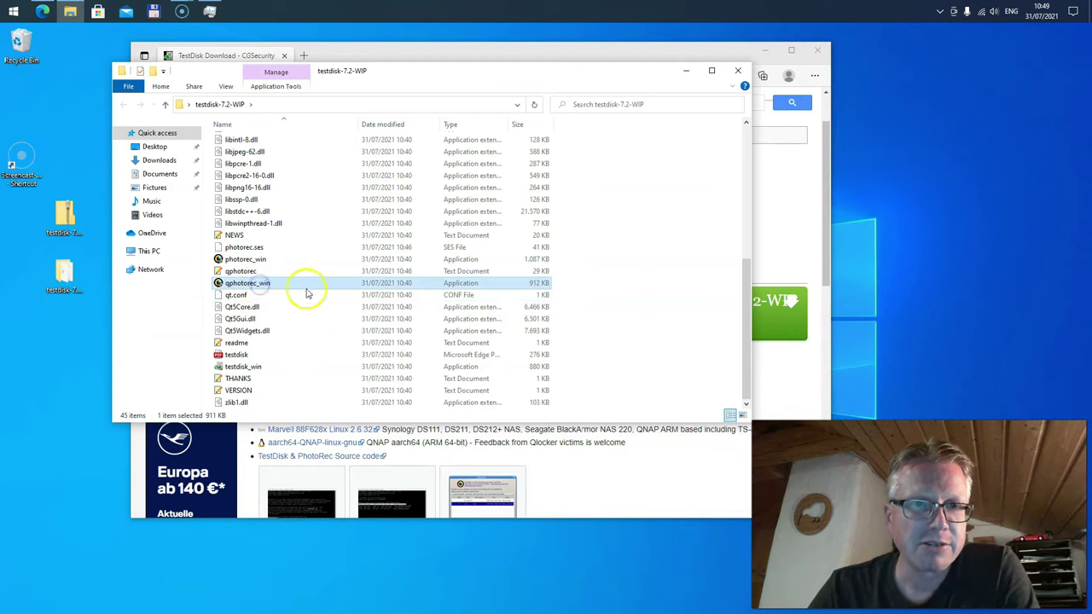
{"action": "left_click", "coordinate": [266, 260]}
{"action": "left_click", "coordinate": [265, 283]}
{"action": "left_click", "coordinate": [266, 259]}
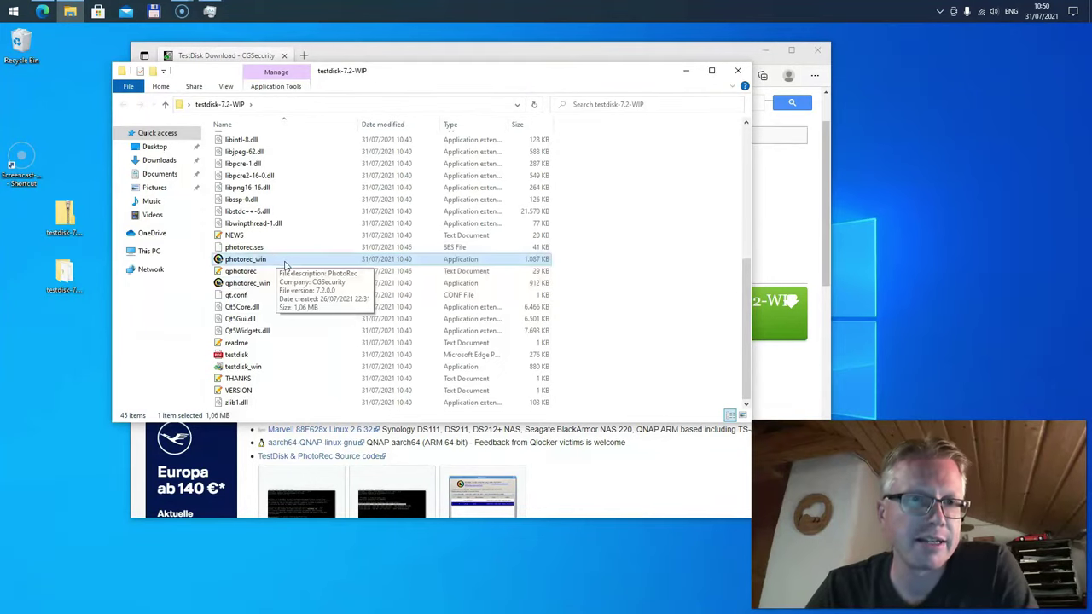
{"action": "left_click", "coordinate": [261, 284]}
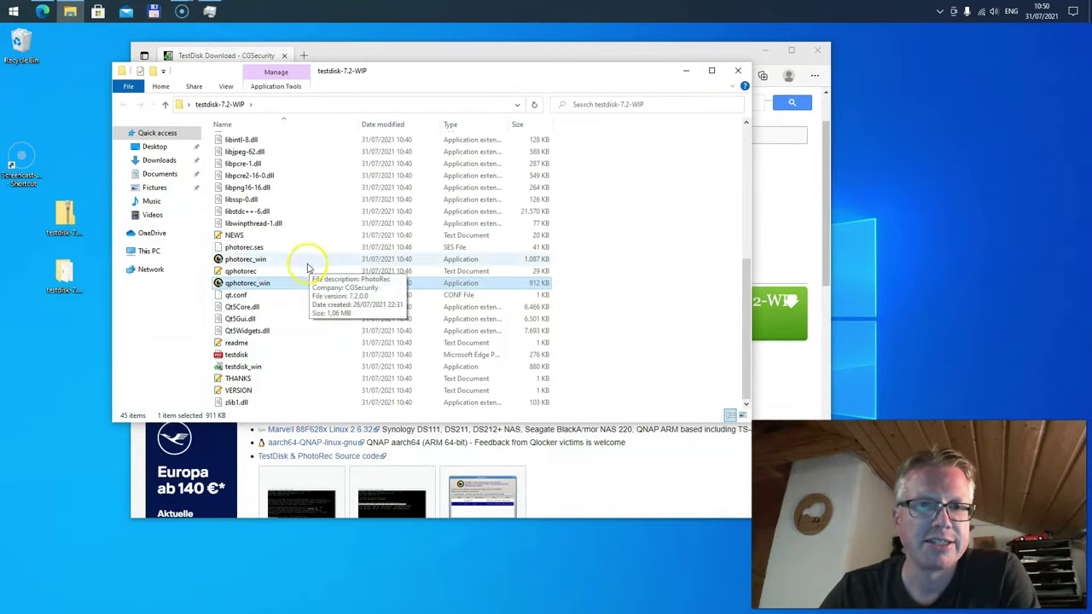
{"action": "left_click", "coordinate": [248, 289]}
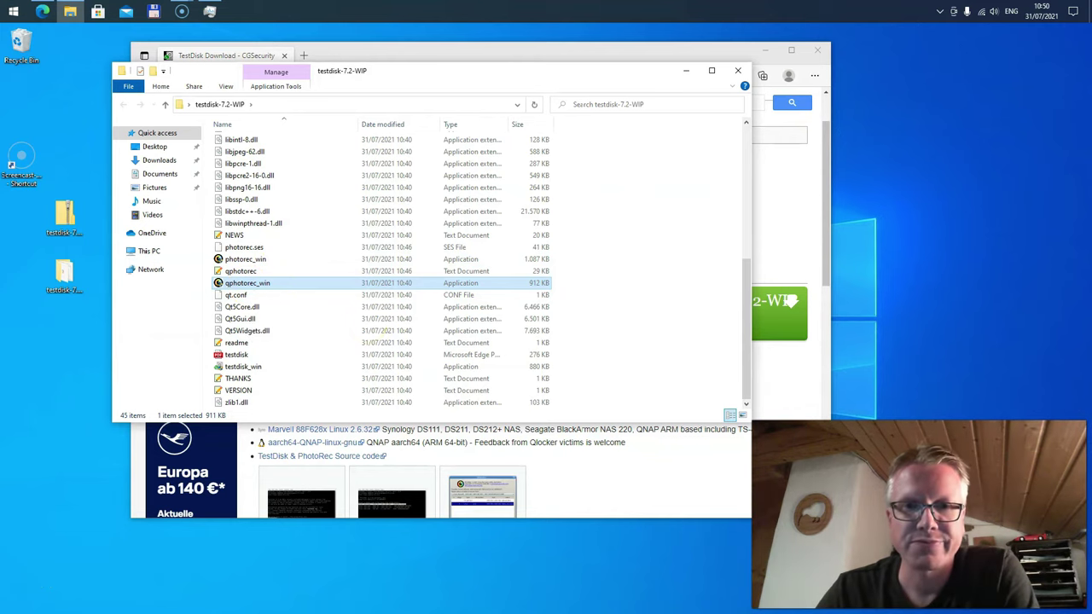
{"action": "mouse_move", "coordinate": [500, 385]}
{"action": "left_mouse_down"}
{"action": "mouse_move", "coordinate": [541, 361]}
{"action": "mouse_move", "coordinate": [542, 341]}
{"action": "left_mouse_up"}
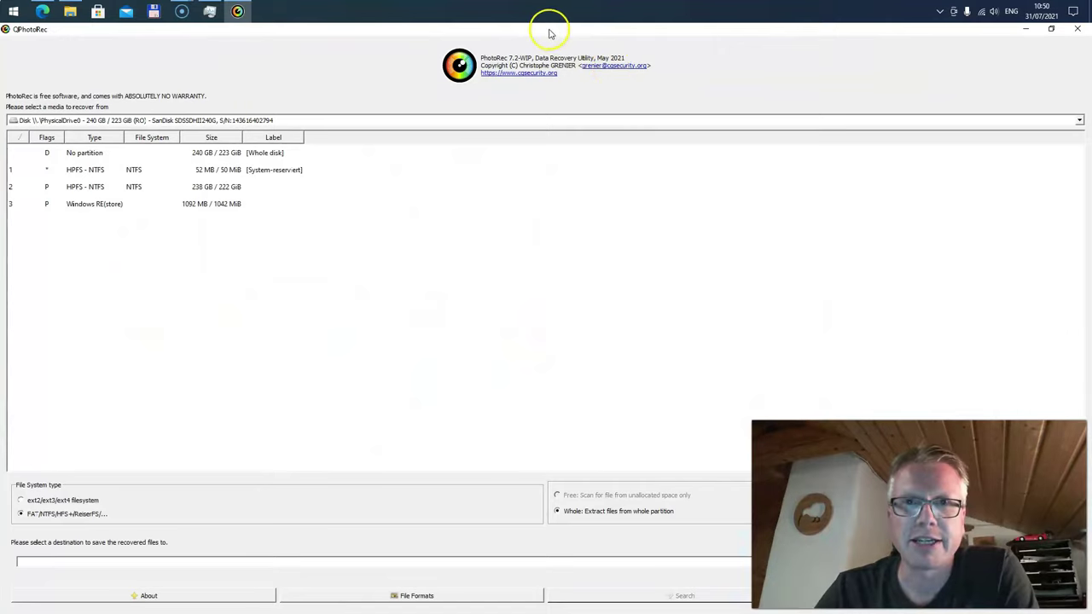
- Restore the QPhotoRec window from full screen, close the folder and browser windows behind it, and enlarge it on the desktop
{"action": "left_click_drag", "start_coordinate": [549, 33], "coordinate": [361, 36]}
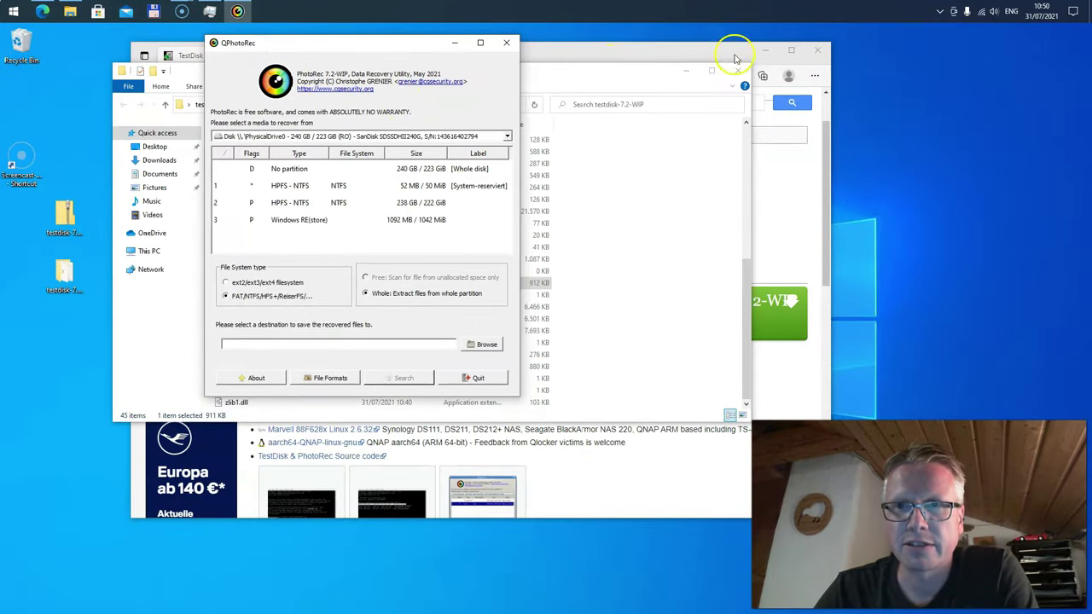
{"action": "left_click", "coordinate": [738, 70]}
{"action": "left_click", "coordinate": [817, 50]}
{"action": "left_click_drag", "start_coordinate": [371, 42], "coordinate": [349, 78]}
{"action": "left_click_drag", "start_coordinate": [497, 431], "coordinate": [671, 511]}
{"action": "left_click_drag", "start_coordinate": [314, 81], "coordinate": [286, 69]}
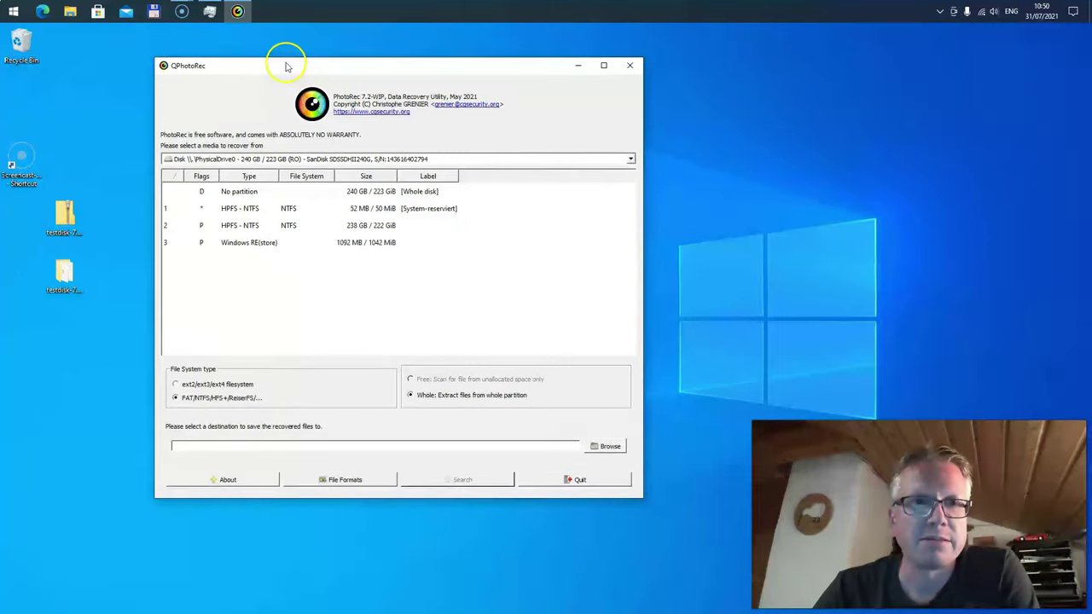
- Compare QPhotoRec's list of physical drives with the disk numbers and sizes in Disk Management to identify the removable drive
{"action": "left_click", "coordinate": [304, 159]}
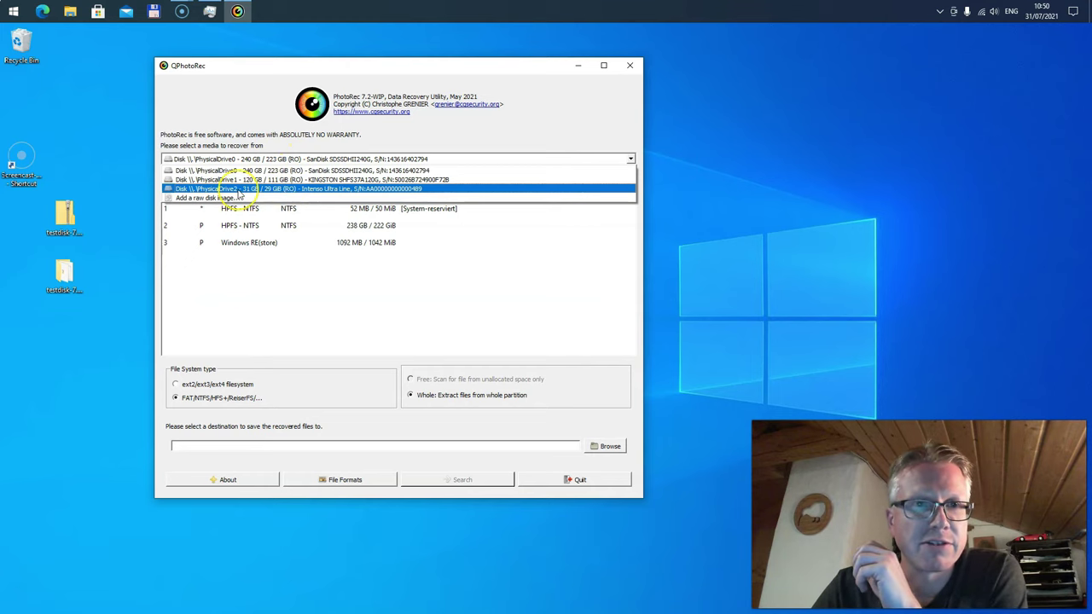
{"action": "right_click", "coordinate": [14, 11]}
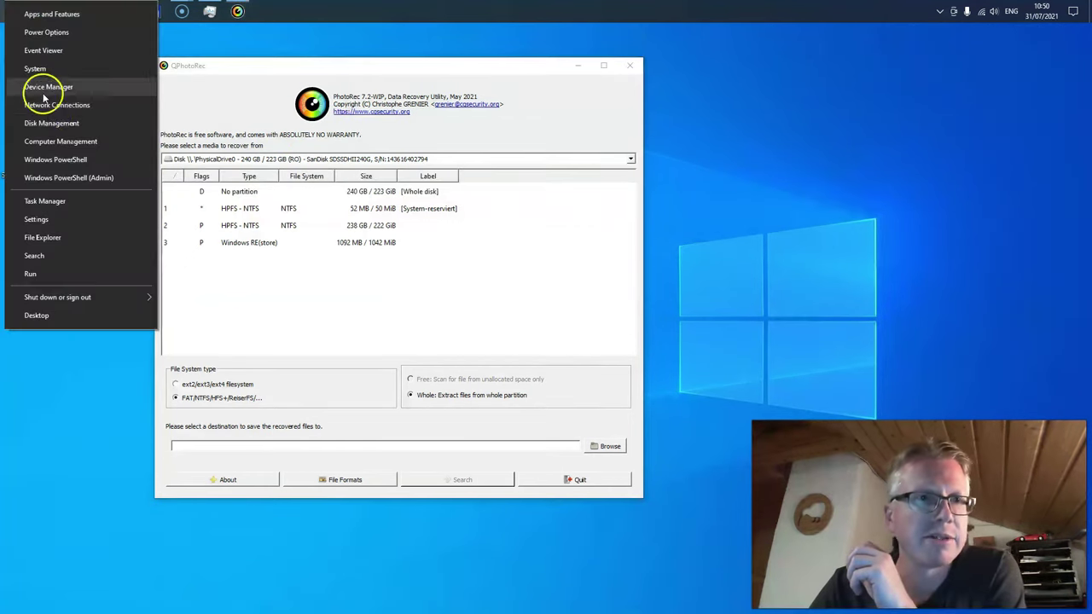
{"action": "left_click", "coordinate": [52, 137]}
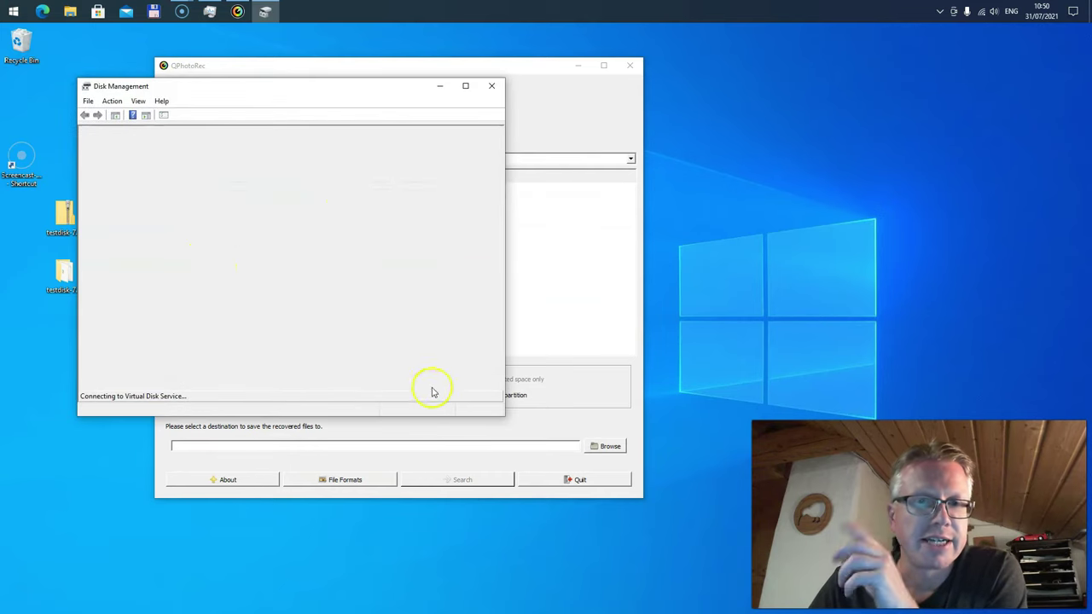
{"action": "left_click_drag", "start_coordinate": [499, 418], "coordinate": [638, 505]}
{"action": "left_click", "coordinate": [109, 331]}
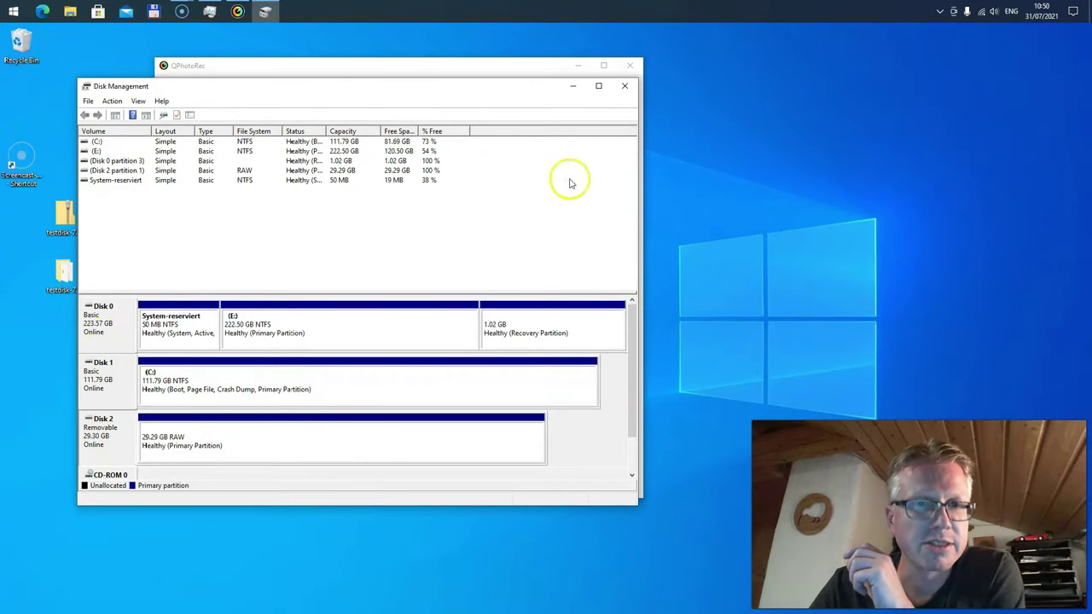
{"action": "left_click", "coordinate": [572, 86]}
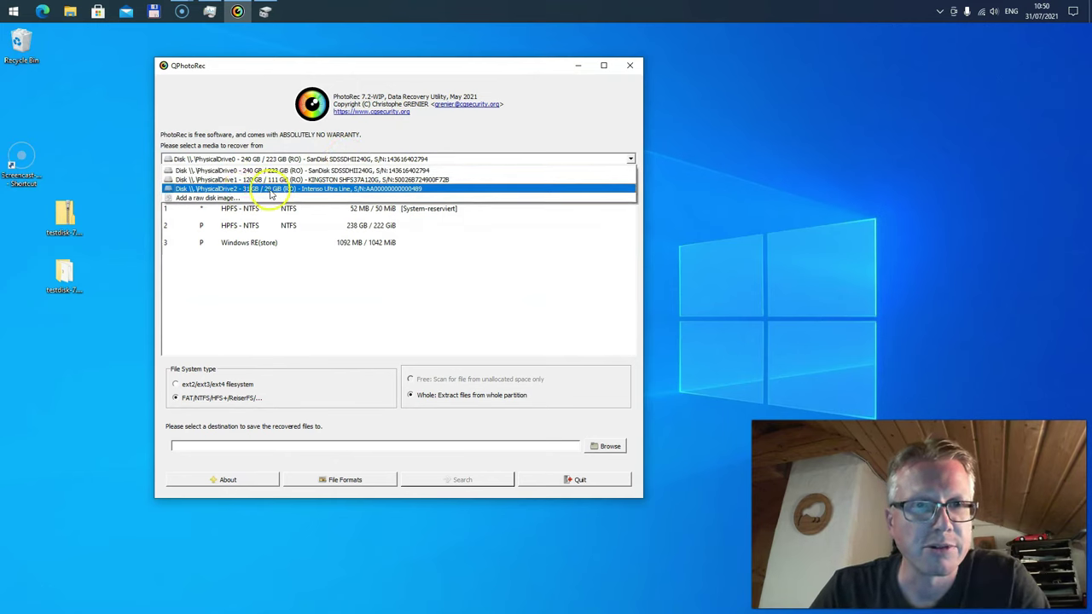
- Choose the 31 GB Intenso Ultra Line disk (PhysicalDrive2) as recovery media and select its ISO partition
{"action": "left_click", "coordinate": [326, 189]}
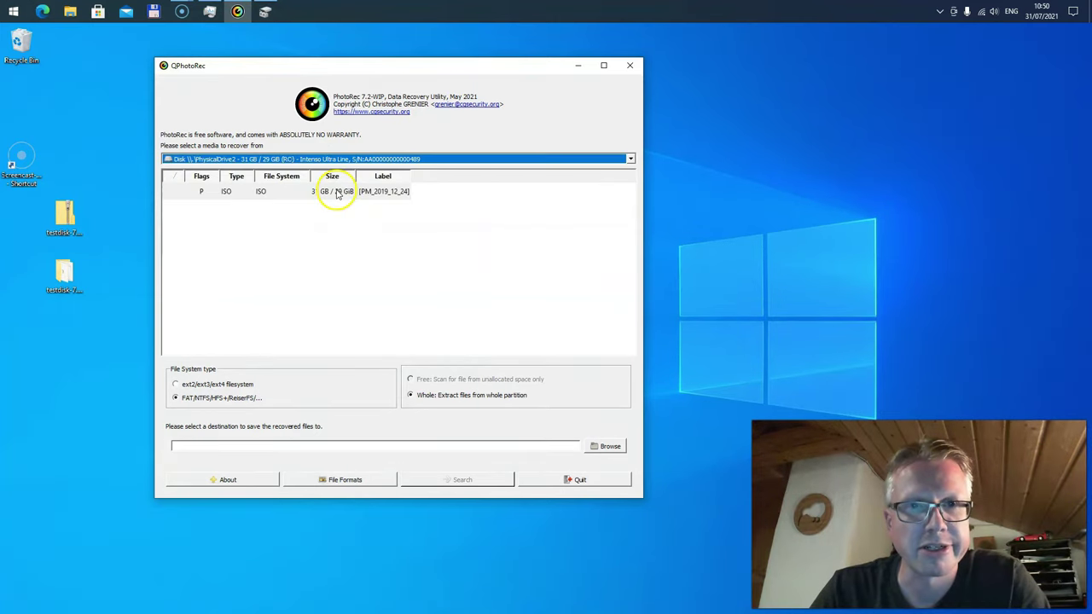
{"action": "left_click", "coordinate": [267, 195]}
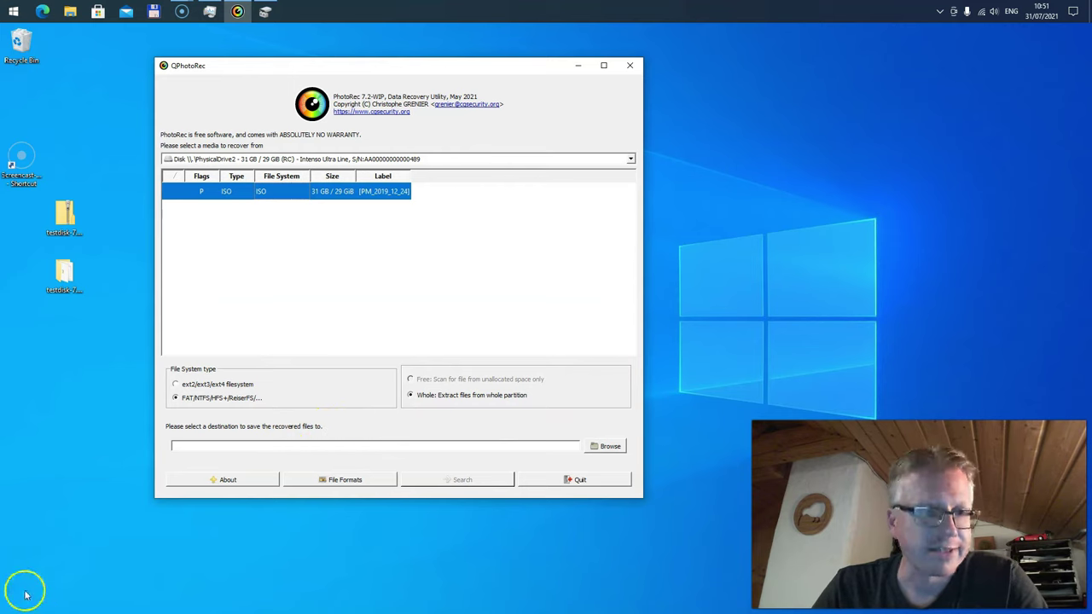
- Set the destination for the recovered files to the recover folder on drive C
{"action": "left_click", "coordinate": [607, 446]}
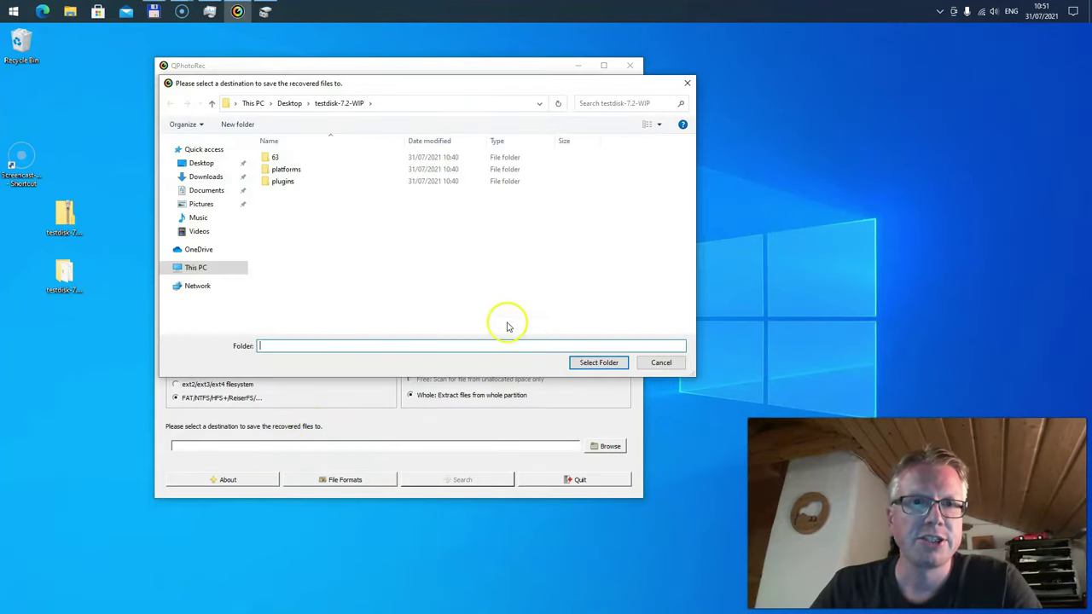
{"action": "left_click", "coordinate": [398, 102]}
{"action": "type", "text": "c"}
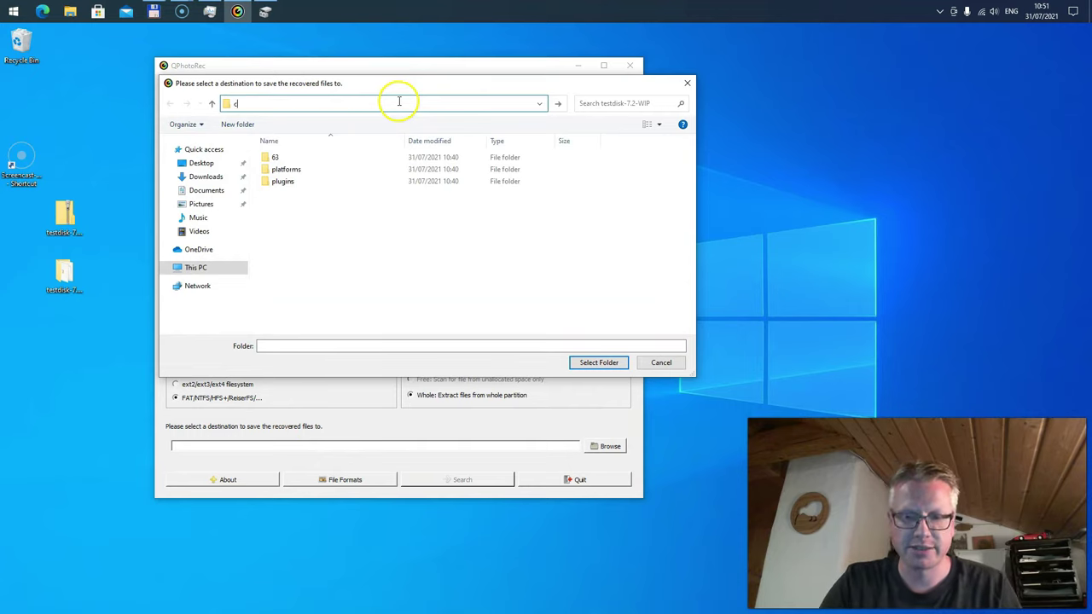
{"action": "key", "text": "Return"}
{"action": "double_click", "coordinate": [277, 217]}
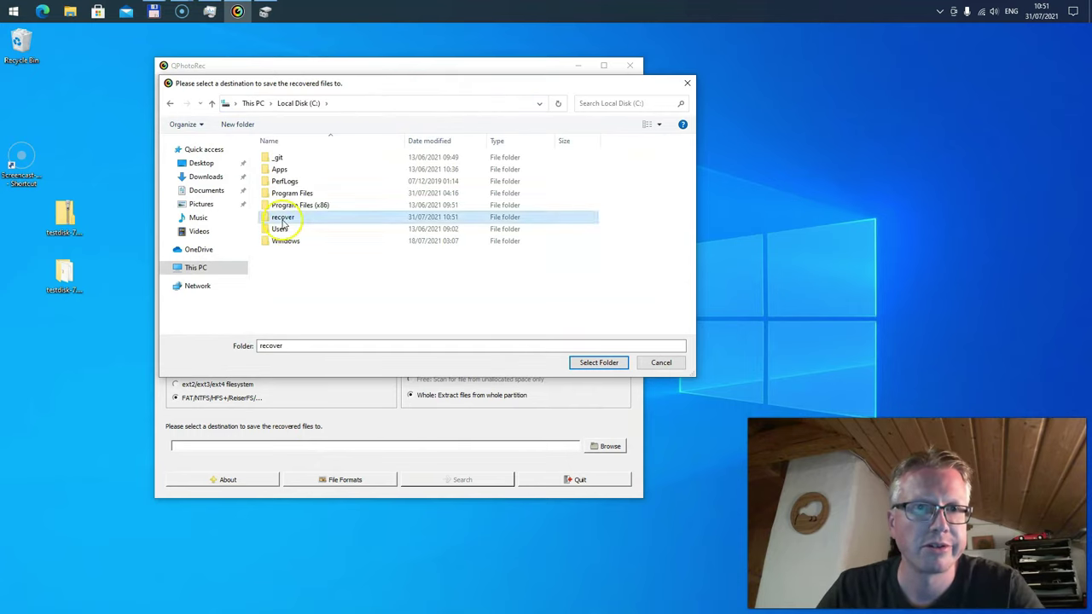
{"action": "left_click", "coordinate": [598, 363]}
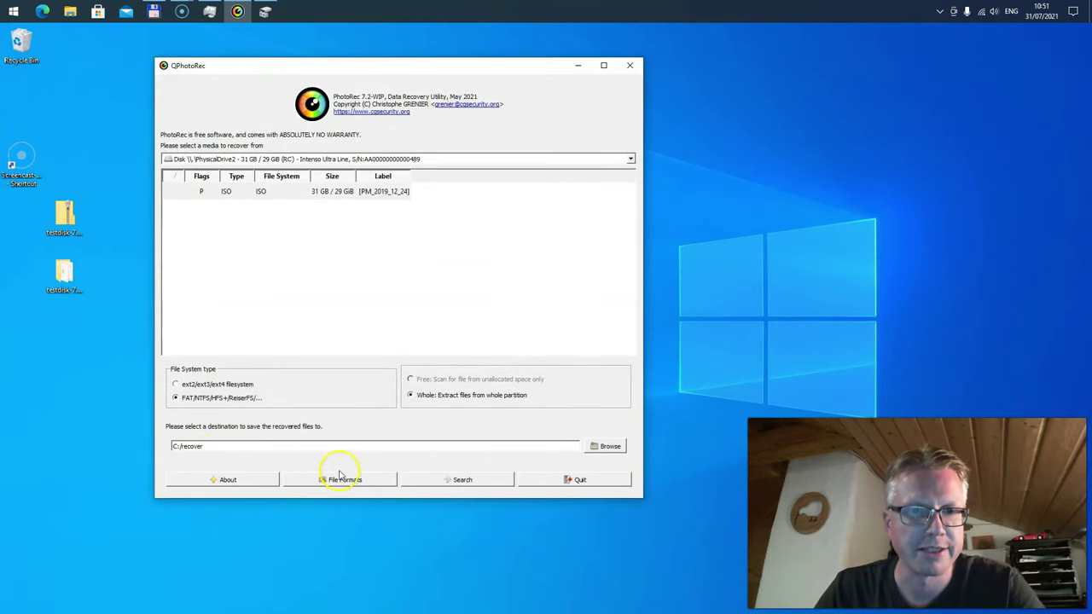
- Review the file formats to recover, accept the full selection, and start the recovery search on the whole partition
{"action": "left_click", "coordinate": [369, 480]}
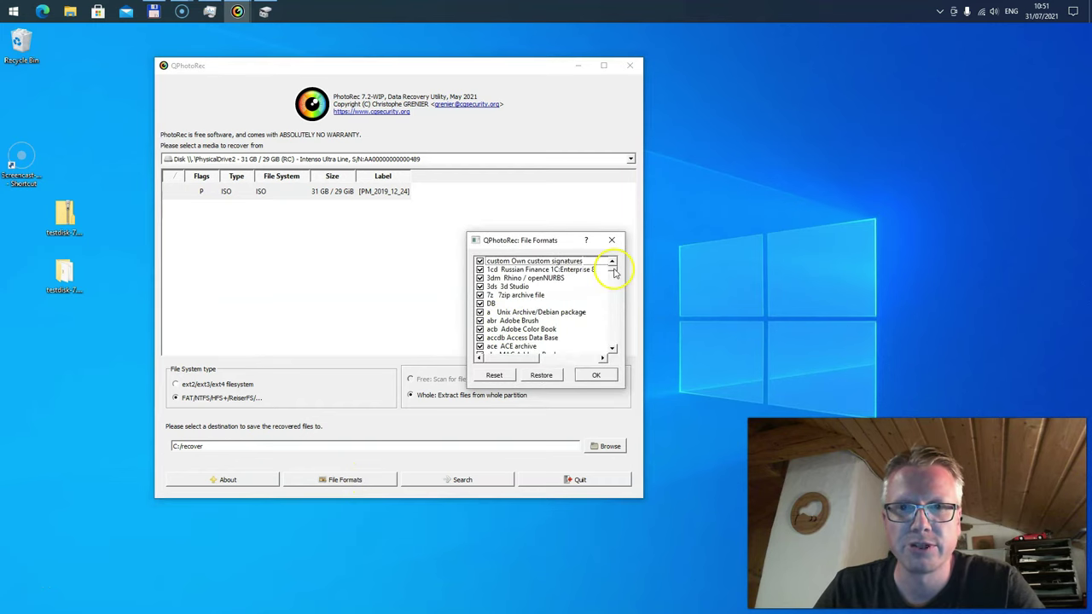
{"action": "mouse_move", "coordinate": [613, 271]}
{"action": "left_mouse_down"}
{"action": "mouse_move", "coordinate": [614, 345]}
{"action": "mouse_move", "coordinate": [614, 265]}
{"action": "left_mouse_up"}
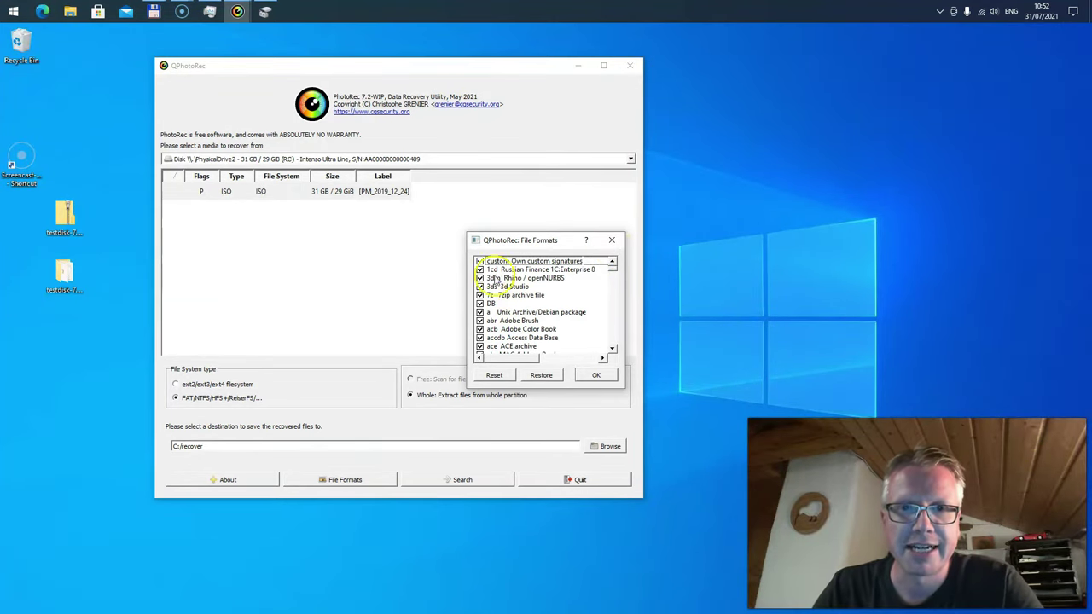
{"action": "left_click_drag", "start_coordinate": [612, 271], "coordinate": [608, 347]}
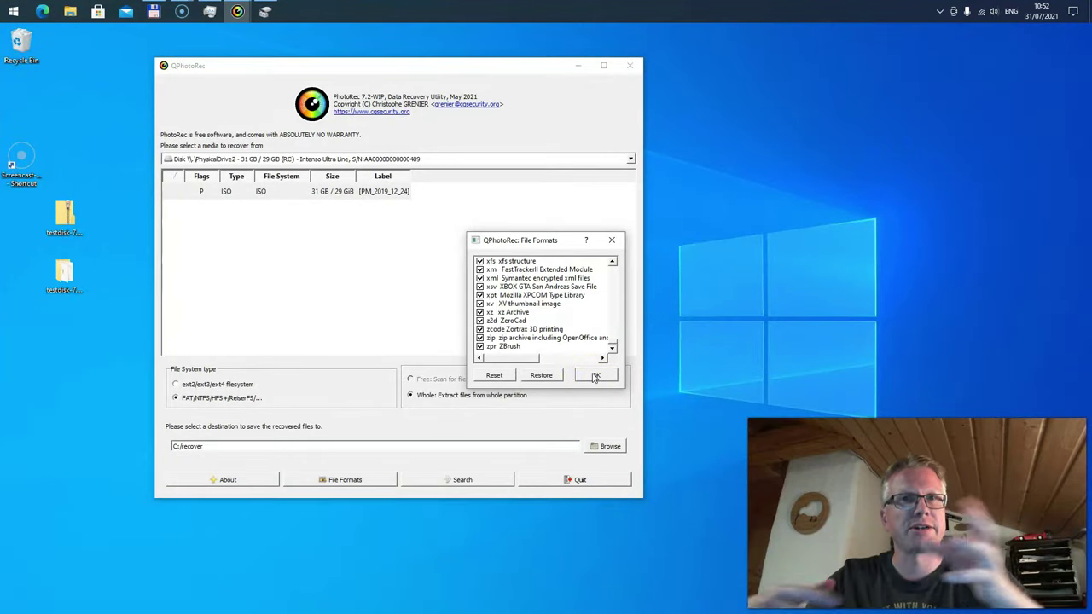
{"action": "left_click", "coordinate": [583, 377]}
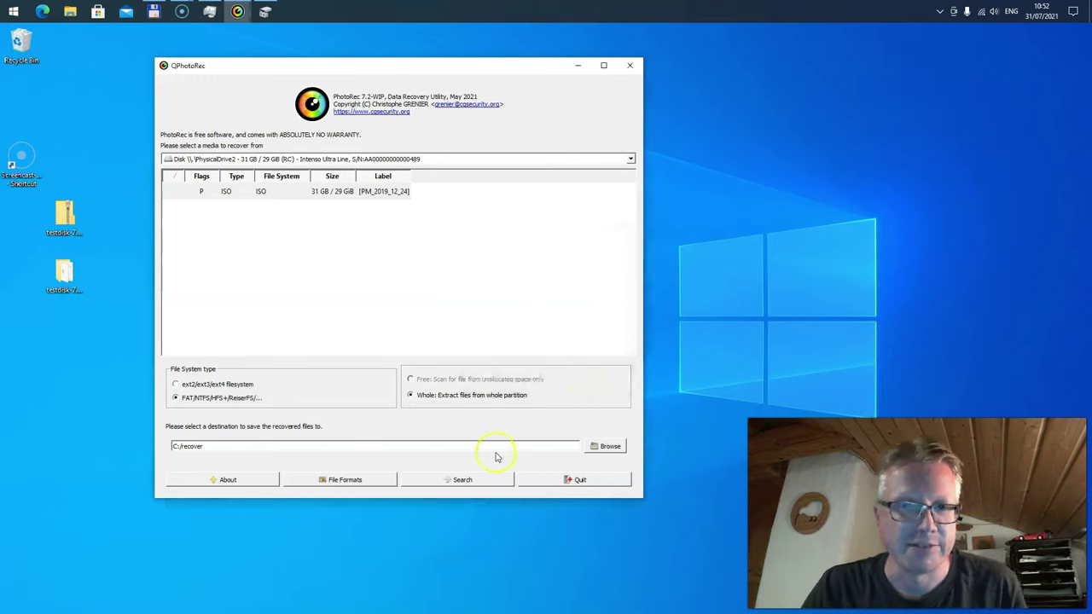
{"action": "left_click", "coordinate": [462, 478]}
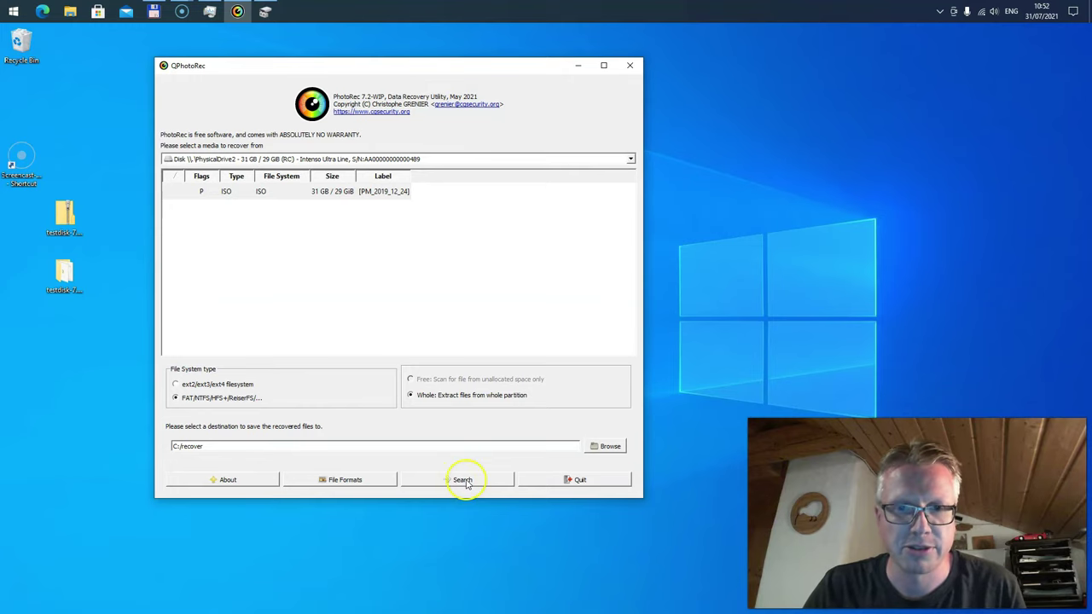
{"action": "left_click", "coordinate": [465, 481]}
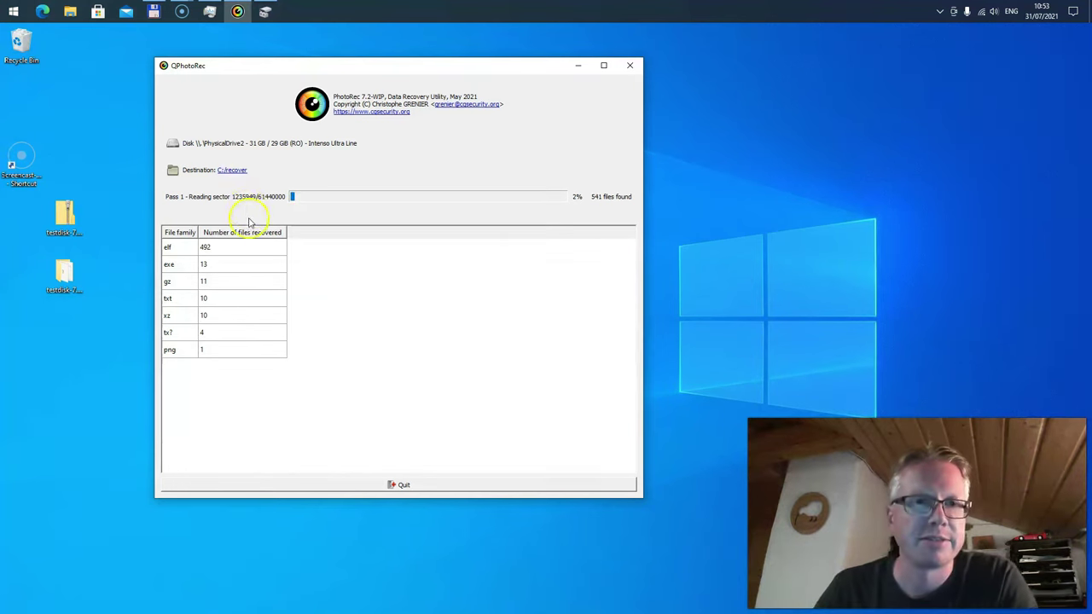
- Switch to Total Commander and look through the recovered files in the recup_dir.1 folder under c:\recover
{"action": "left_click", "coordinate": [154, 11]}
{"action": "left_click_drag", "start_coordinate": [477, 100], "coordinate": [399, 97]}
{"action": "left_click", "coordinate": [515, 186]}
{"action": "double_click", "coordinate": [522, 187]}
{"action": "key", "text": "Page_Down"}
{"action": "scroll", "coordinate": [604, 197], "scroll_direction": "down", "scroll_amount": 9}
- Go back up to the recover folder and look through the recovered files in recup_dir.2
{"action": "key", "text": "Home"}
{"action": "key", "text": "Return"}
{"action": "key", "text": "Down"}
{"action": "key", "text": "Return"}
{"action": "scroll", "coordinate": [604, 193], "scroll_direction": "down", "scroll_amount": 4}
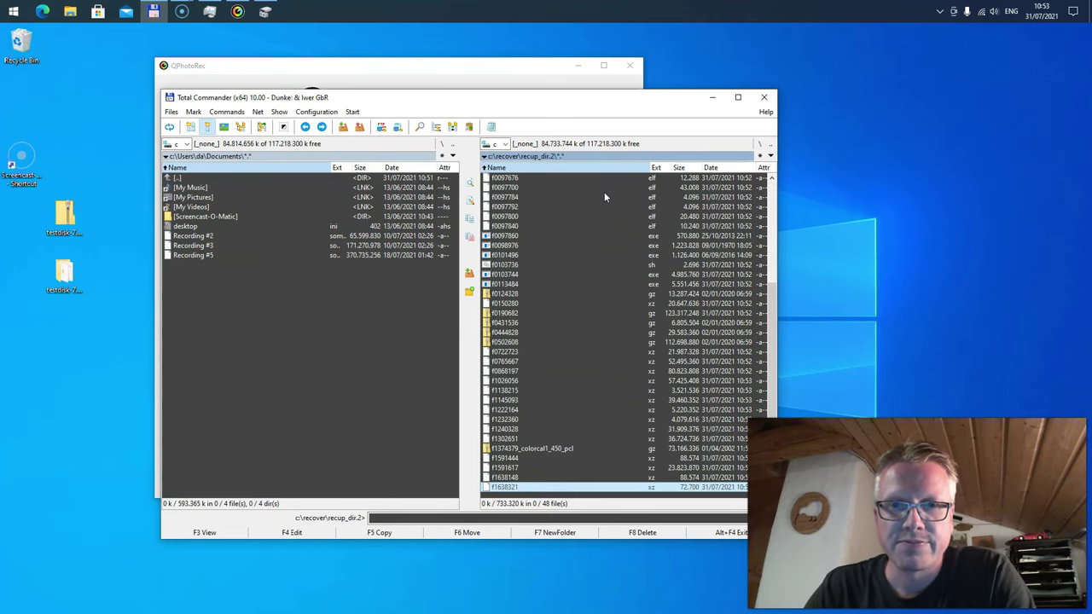
- Leave recup_dir.2, reopen the recup_dir.1 folder to view its files, and reposition the Total Commander window on the desktop
{"action": "key", "text": "Home"}
{"action": "key", "text": "Return"}
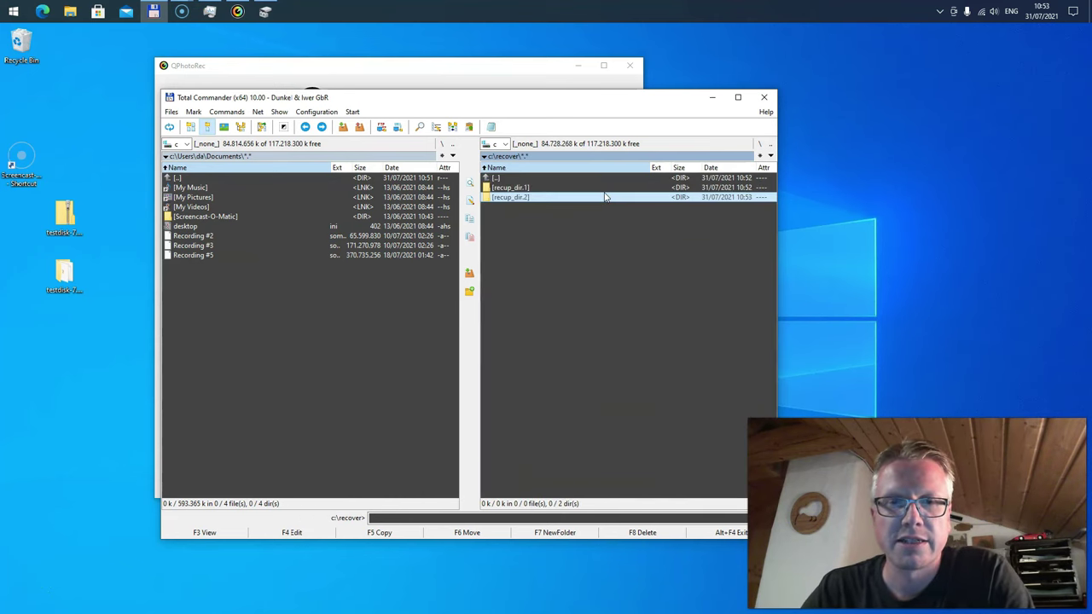
{"action": "key", "text": "Up"}
{"action": "key", "text": "Return"}
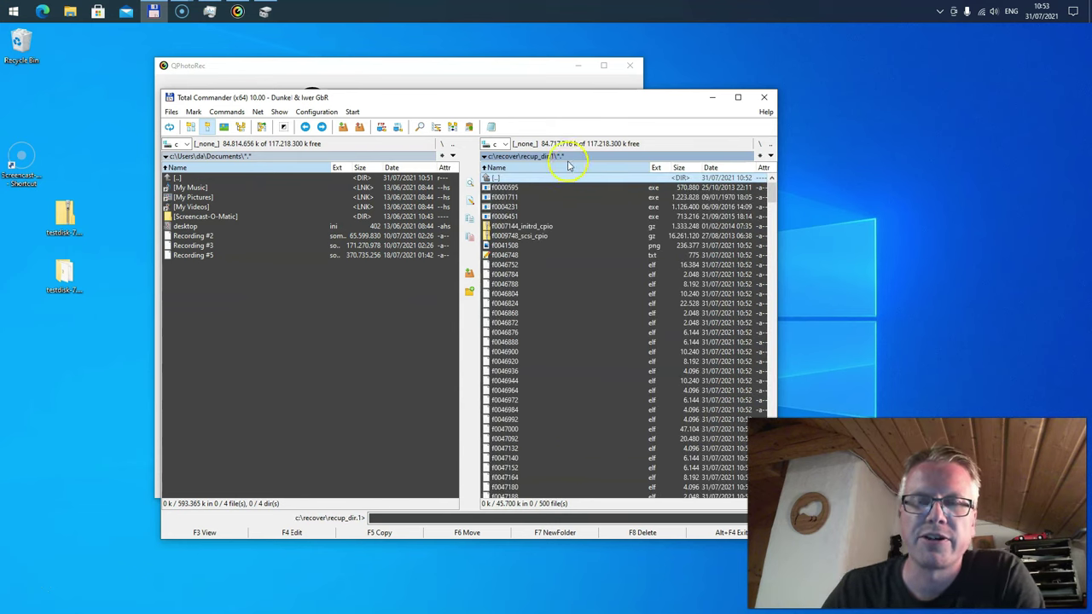
{"action": "left_click_drag", "start_coordinate": [539, 102], "coordinate": [431, 132]}
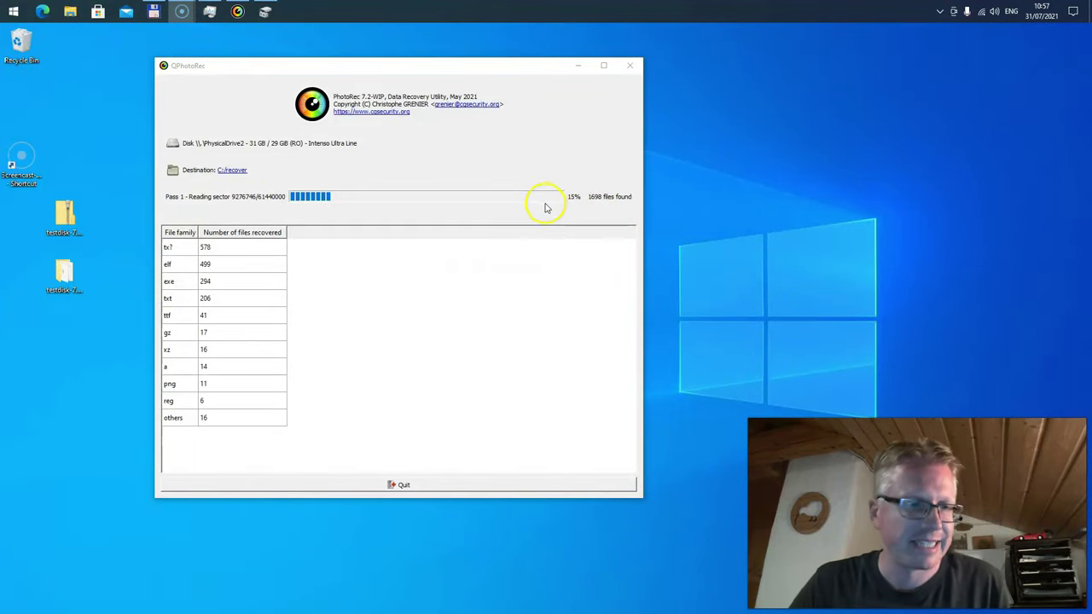
- Switch back to Total Commander while the recovery runs and open recup_dir.1 from the recover folder
{"action": "left_click", "coordinate": [154, 11]}
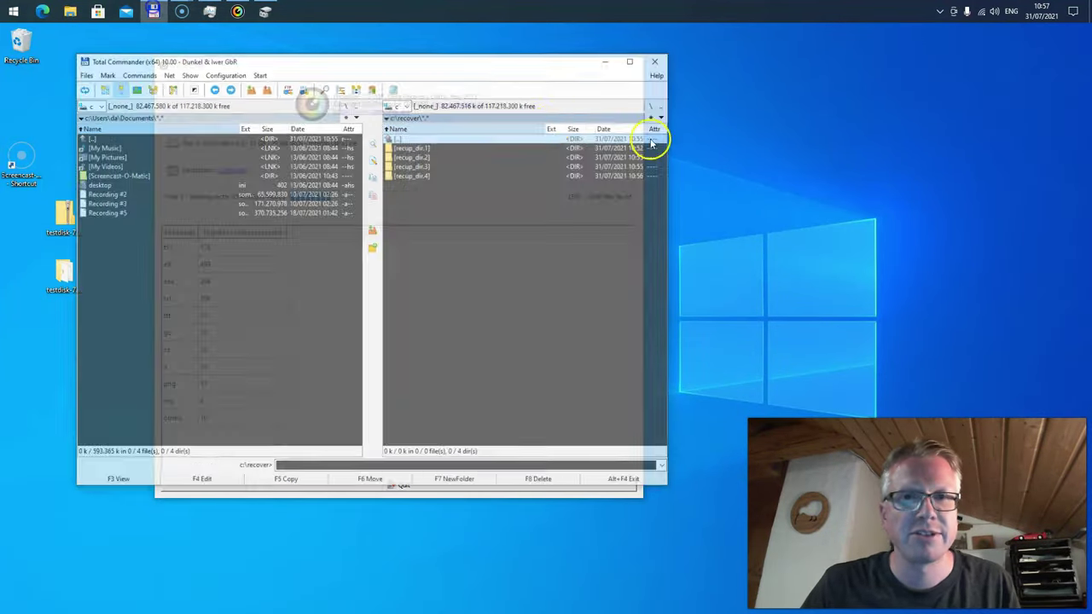
{"action": "key", "text": "Down"}
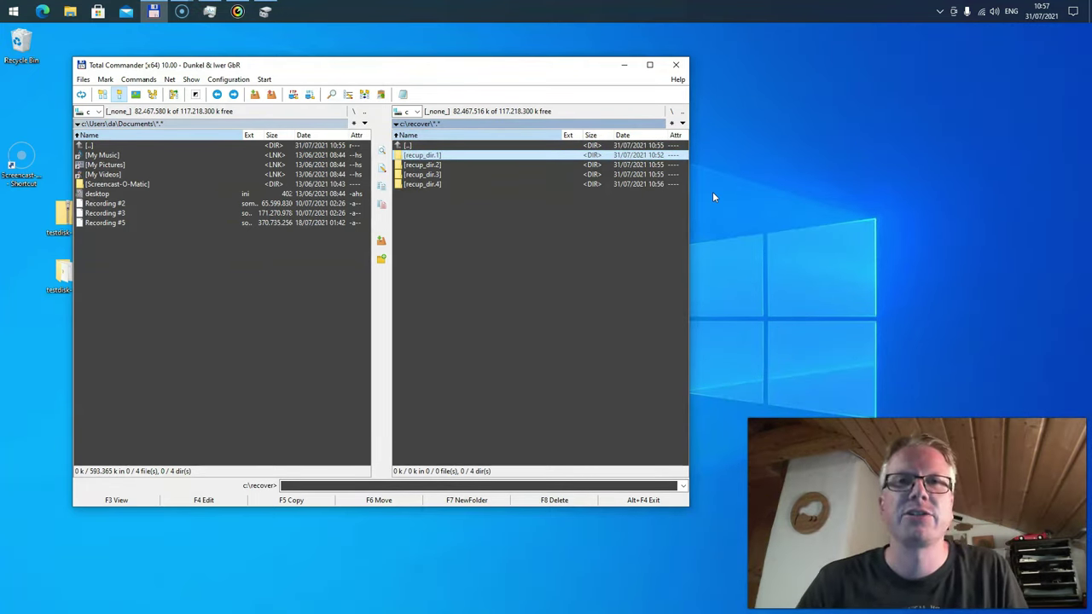
{"action": "key", "text": "Return"}
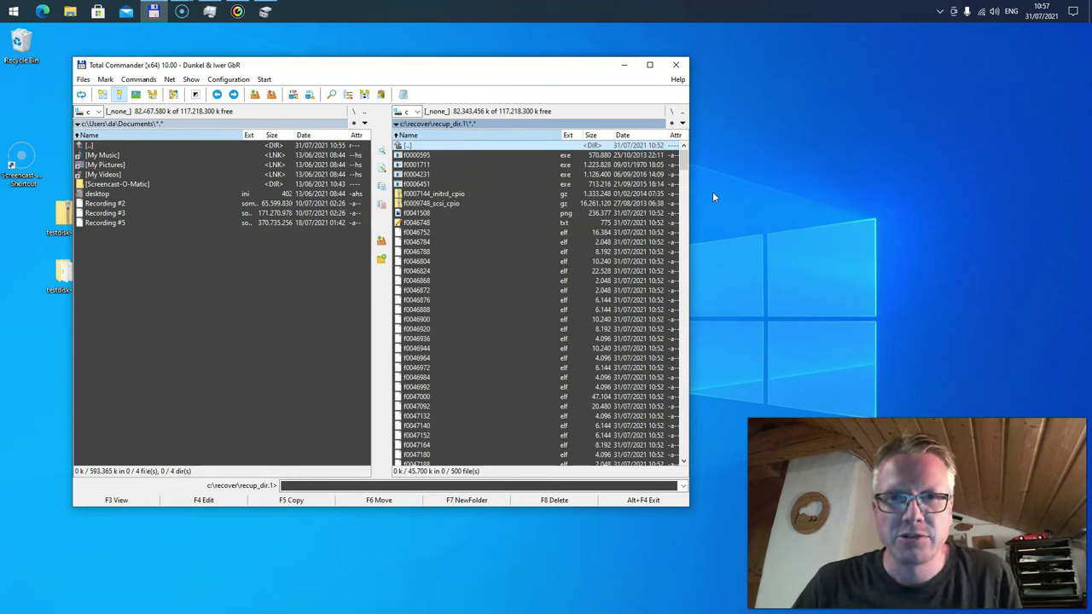
- Return to the recover folder, open recup_dir.2 and examine the types of files recovered there
{"action": "key", "text": "BackSpace"}
{"action": "key", "text": "Down"}
{"action": "key", "text": "Return"}
{"action": "key", "text": "Down"}
{"action": "key", "text": "Down"}
{"action": "key", "text": "Down"}
{"action": "key", "text": "Down"}
{"action": "key", "text": "Down"}
{"action": "key", "text": "Down"}
{"action": "key", "text": "Down"}
{"action": "key", "text": "Down"}
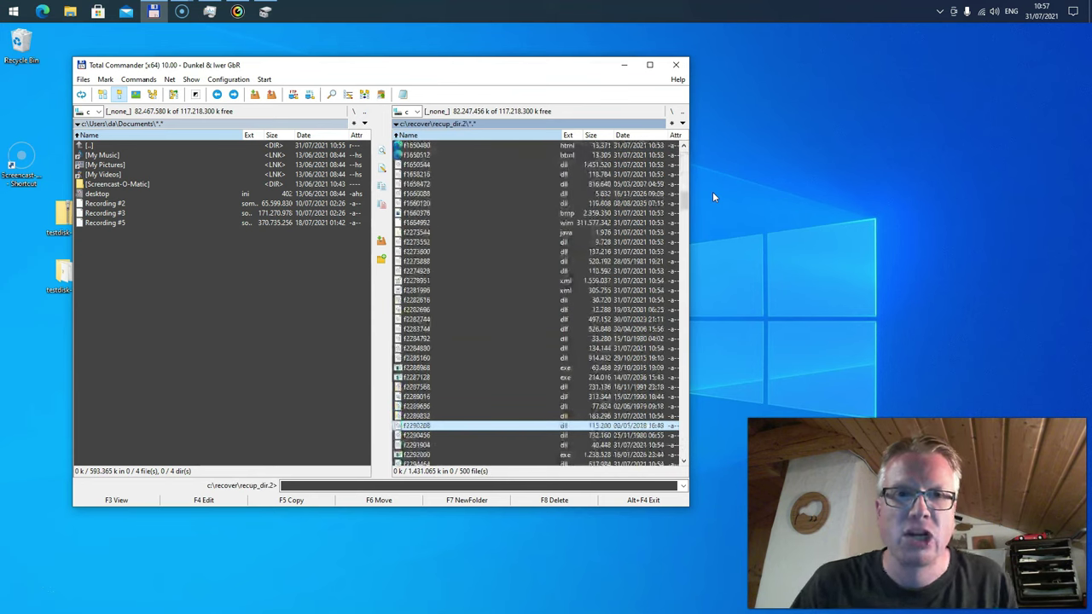
- Go back to the recover folder and minimize Total Commander to check the recovery progress in QPhotoRec
{"action": "key", "text": "Page_Up"}
{"action": "key", "text": "BackSpace"}
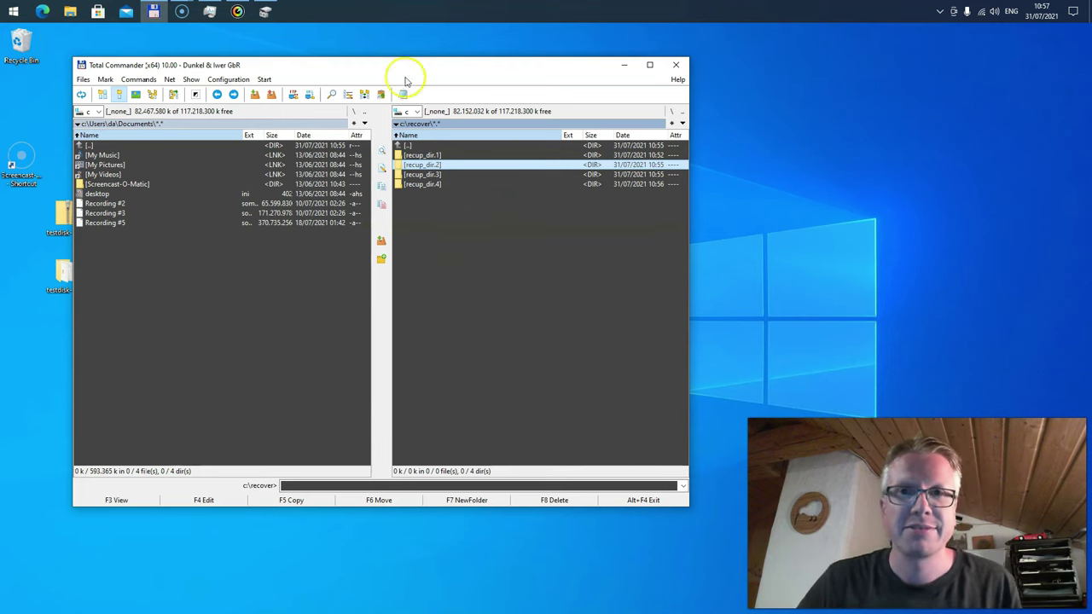
{"action": "left_click", "coordinate": [622, 69]}
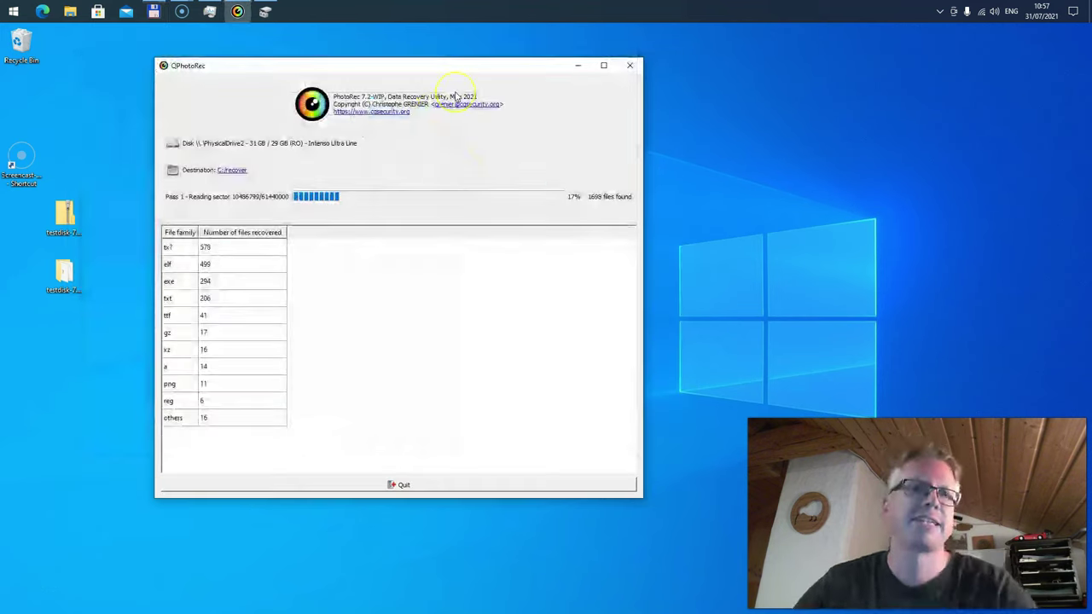